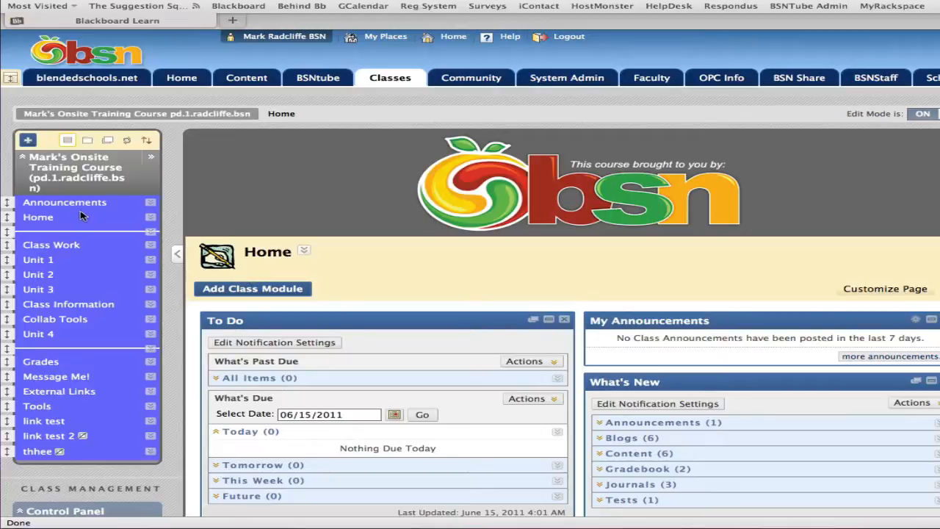
# - Create a content area named "Online Meeting Room" in the course menu and make it available to users
pyautogui.click(28, 141)
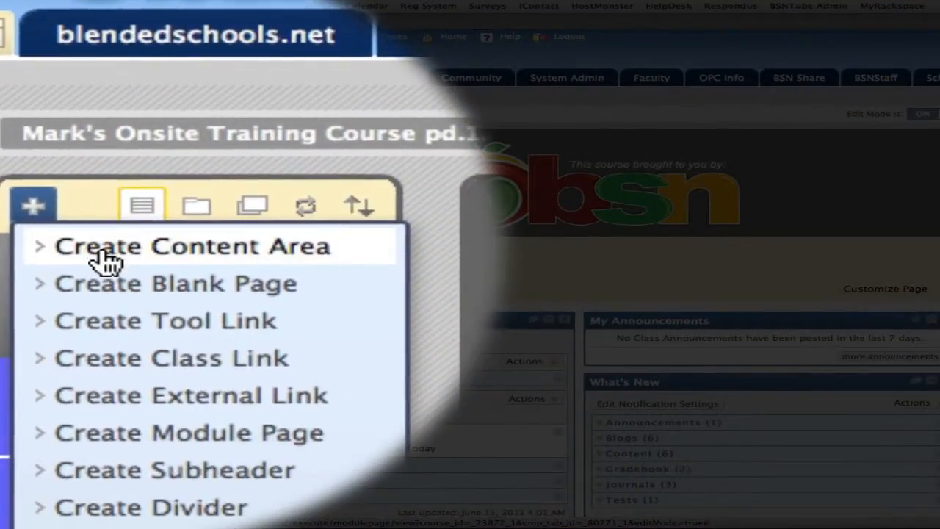
pyautogui.click(106, 257)
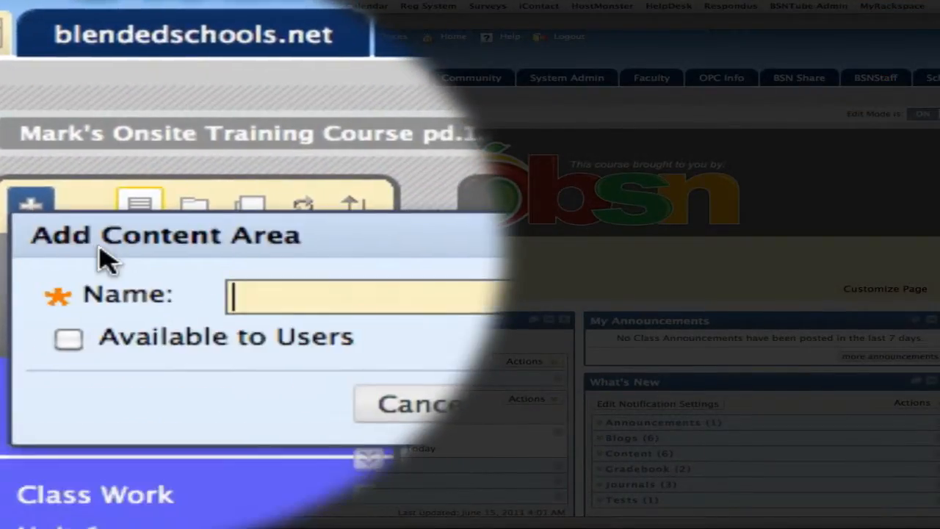
pyautogui.write('O')
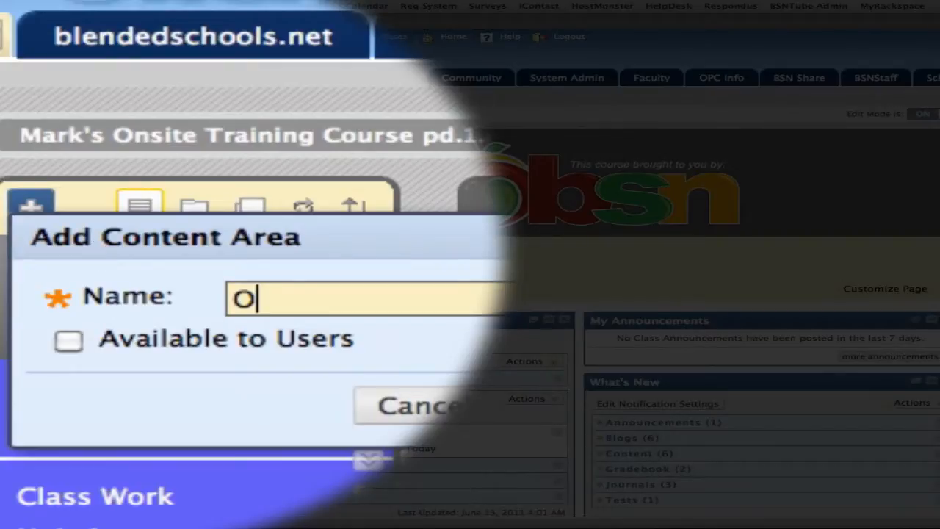
pyautogui.write('nline Meeting ')
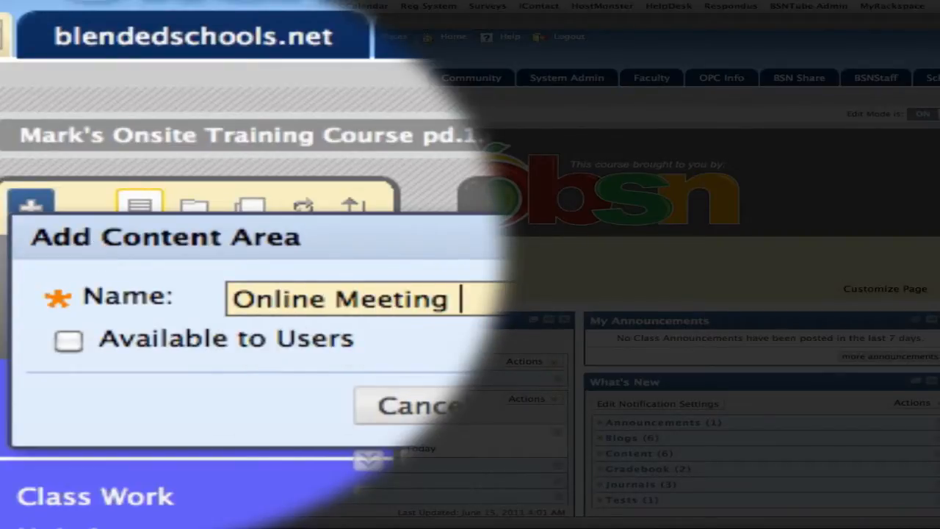
pyautogui.write('Room')
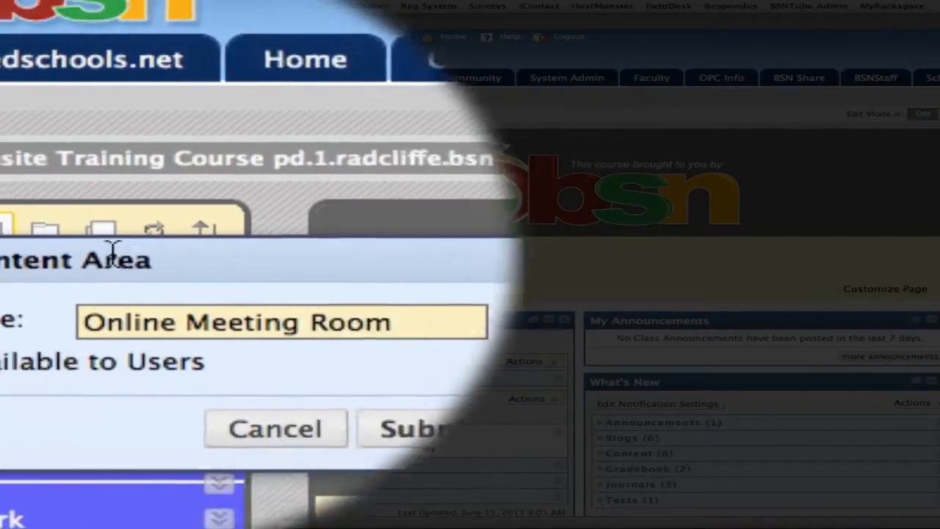
pyautogui.click(103, 257)
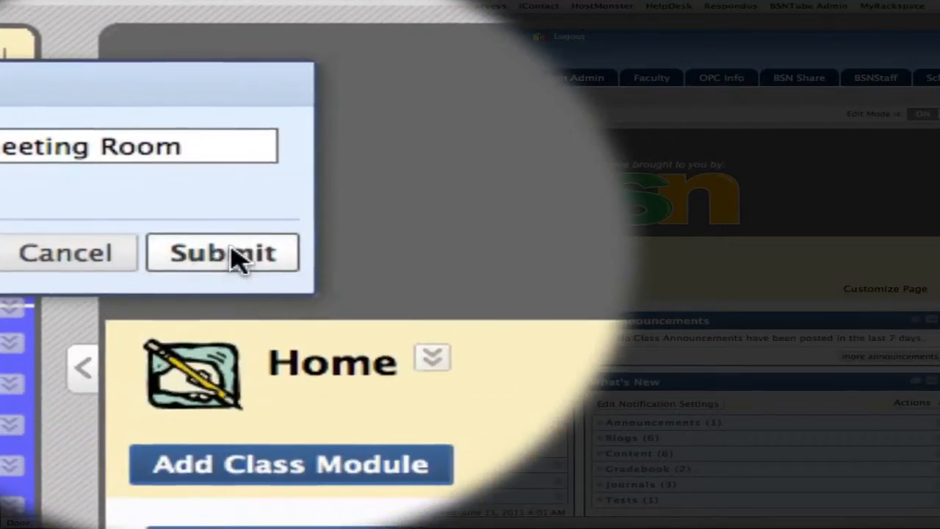
pyautogui.click(235, 256)
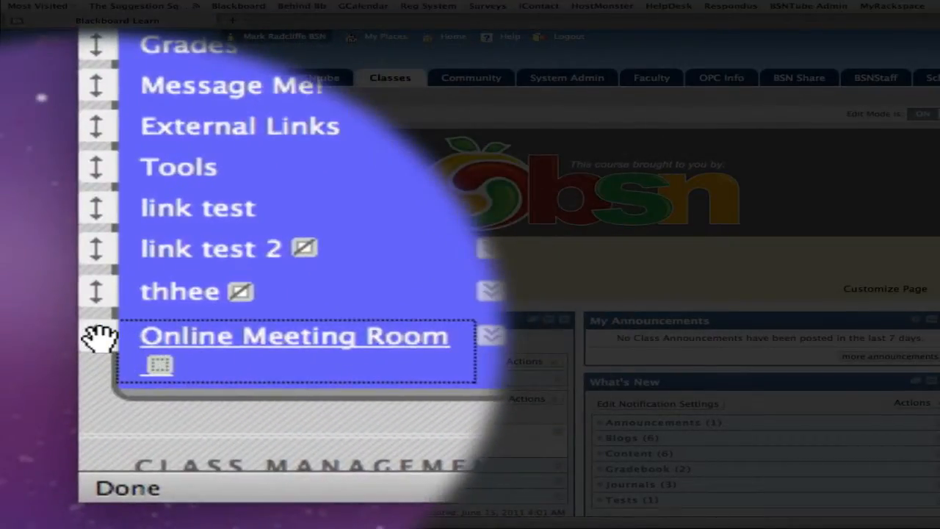
# - Move Online Meeting Room directly above Class Work in the course menu and open it
pyautogui.moveTo(95, 335); pyautogui.dragTo(105, 263)
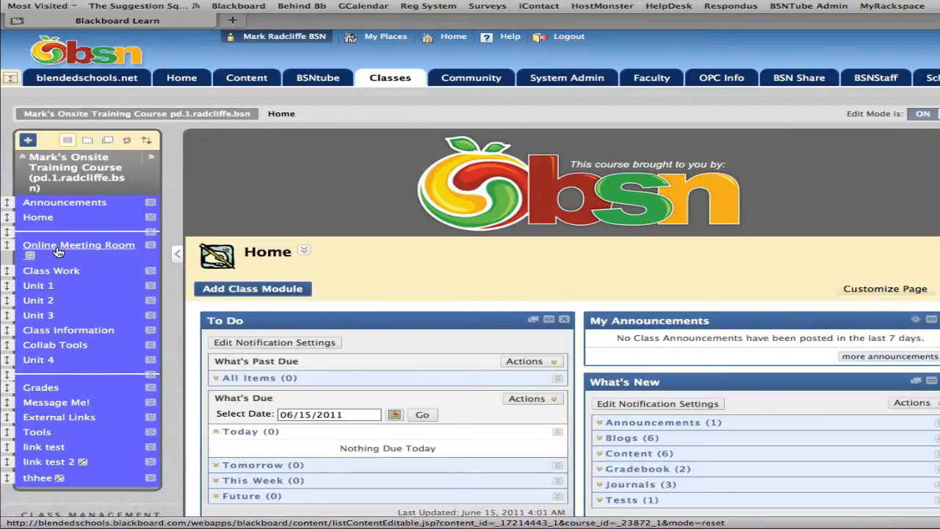
pyautogui.click(57, 251)
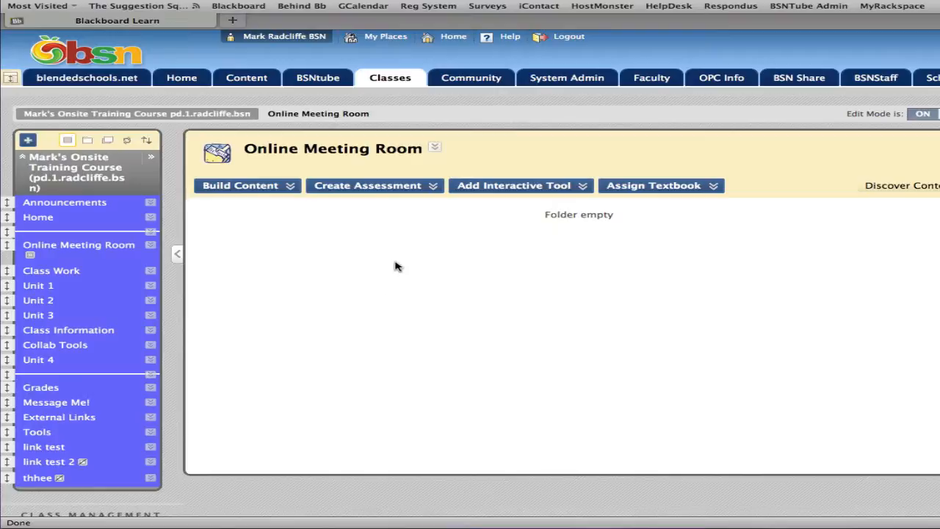
# - Start adding a Wimba Classroom interactive tool link to the Online Meeting Room content area
pyautogui.click(266, 188)
pyautogui.click(526, 195)
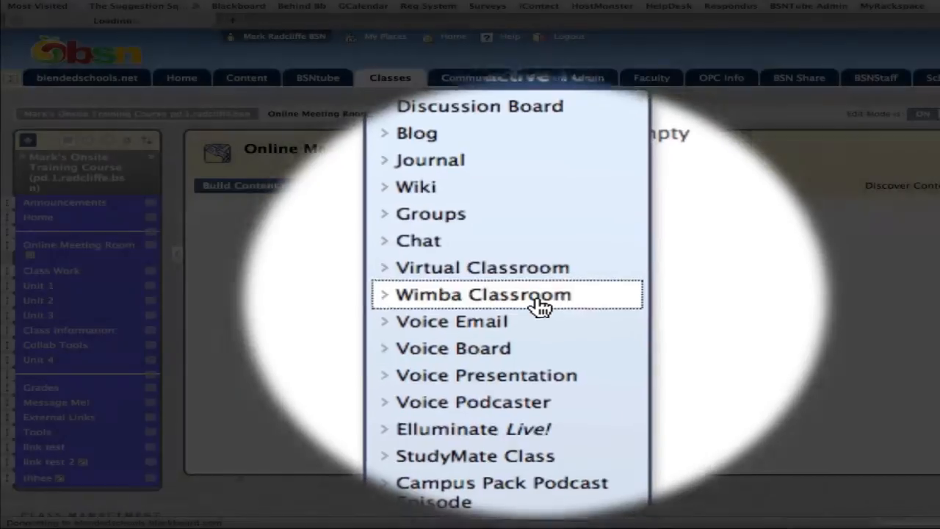
pyautogui.click(540, 302)
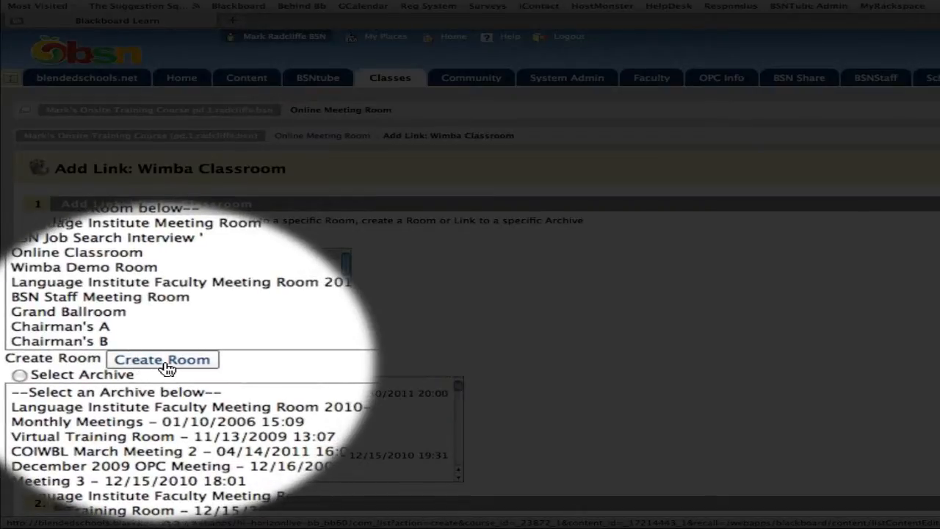
# - Start a new Wimba room titled "Class Meeting Room", leaving its description empty
pyautogui.click(166, 362)
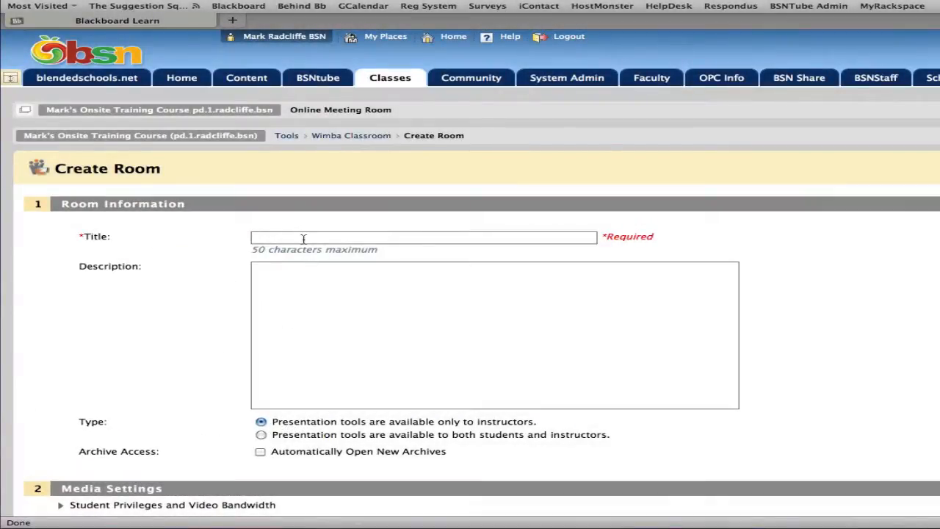
pyautogui.click(304, 238)
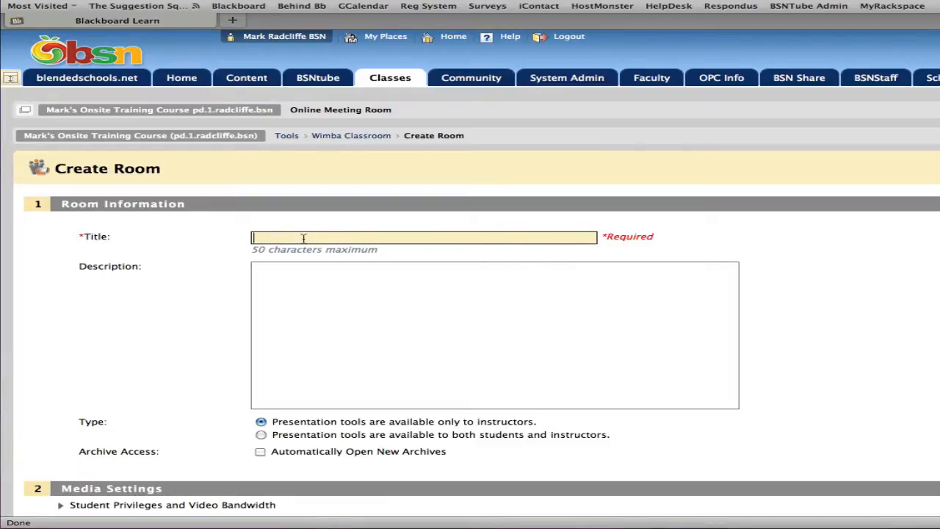
pyautogui.write('Class Meeting Room')
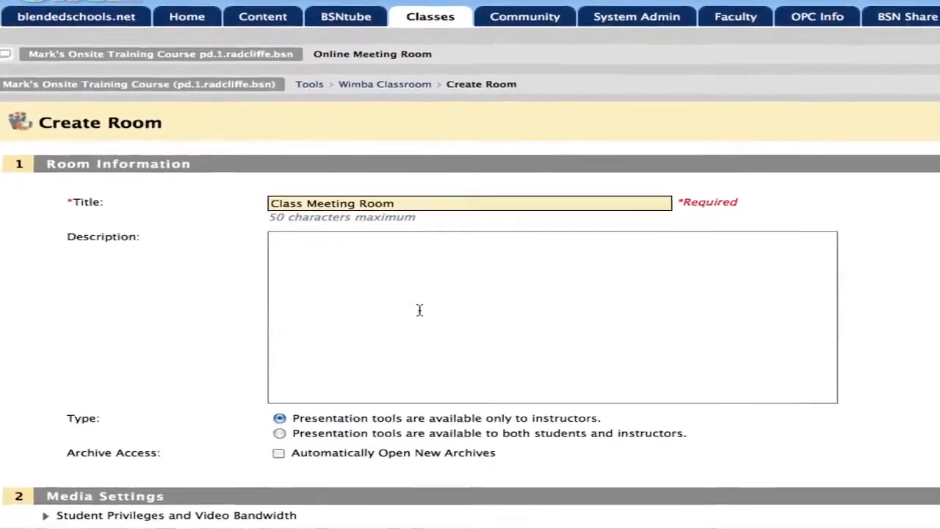
pyautogui.click(449, 304)
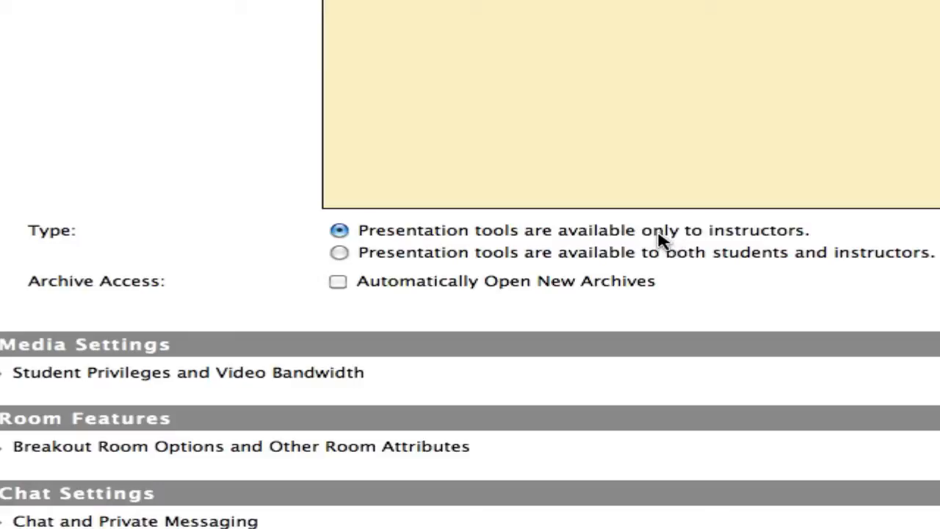
# - Expand the Student Privileges and Video Bandwidth settings and review the available bandwidth options without changing them
pyautogui.scroll(-1, 659, 241)
pyautogui.scroll(-1, 659, 240)
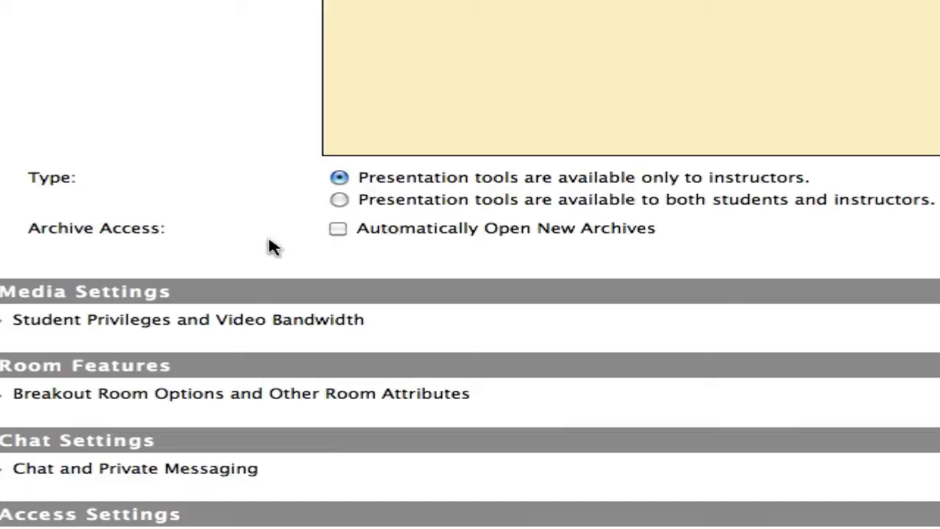
pyautogui.scroll(-5, 136, 231)
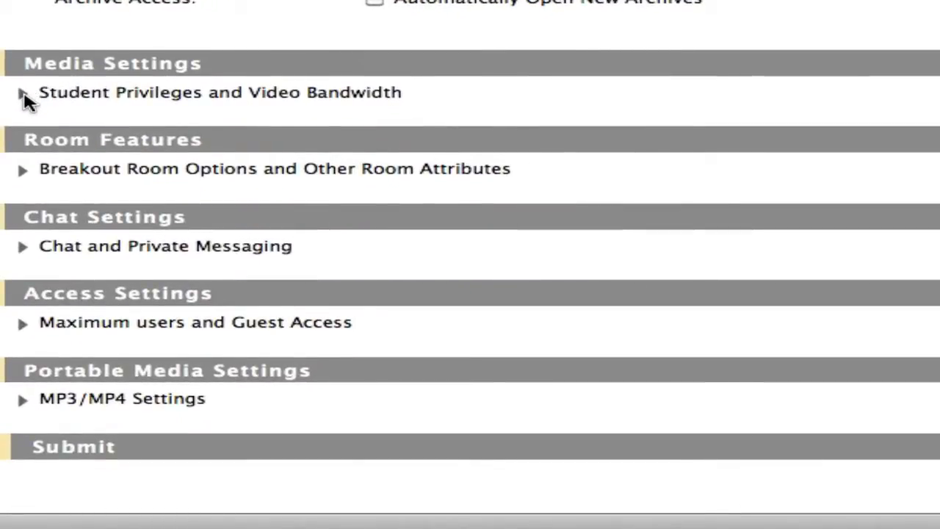
pyautogui.click(23, 95)
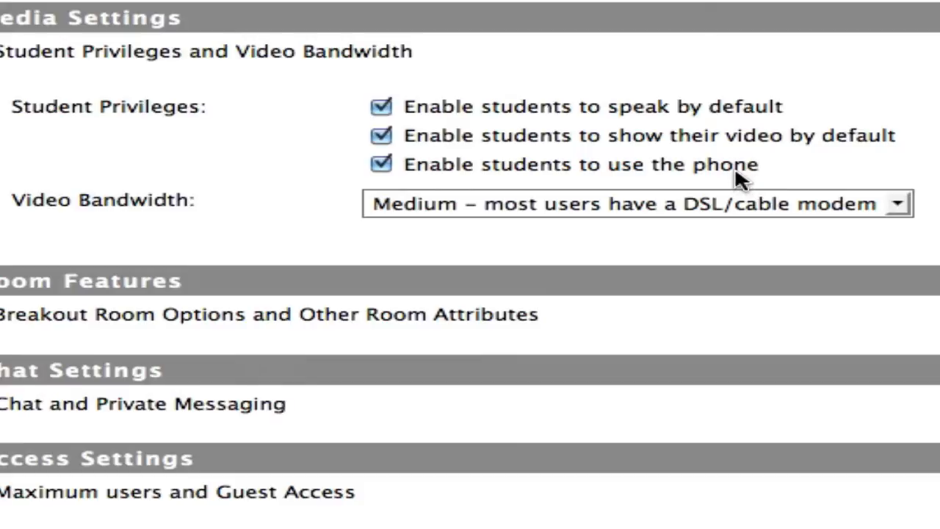
pyautogui.click(712, 204)
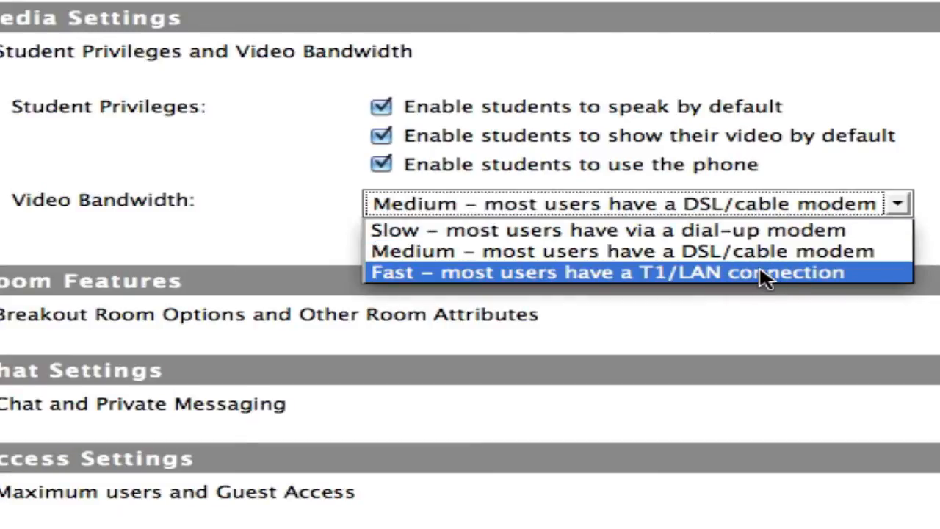
pyautogui.click(835, 341)
# - Expand and review the Breakout Room Options and Other Room Attributes, plus the Chat and Private Messaging settings
pyautogui.scroll(-4, 193, 168)
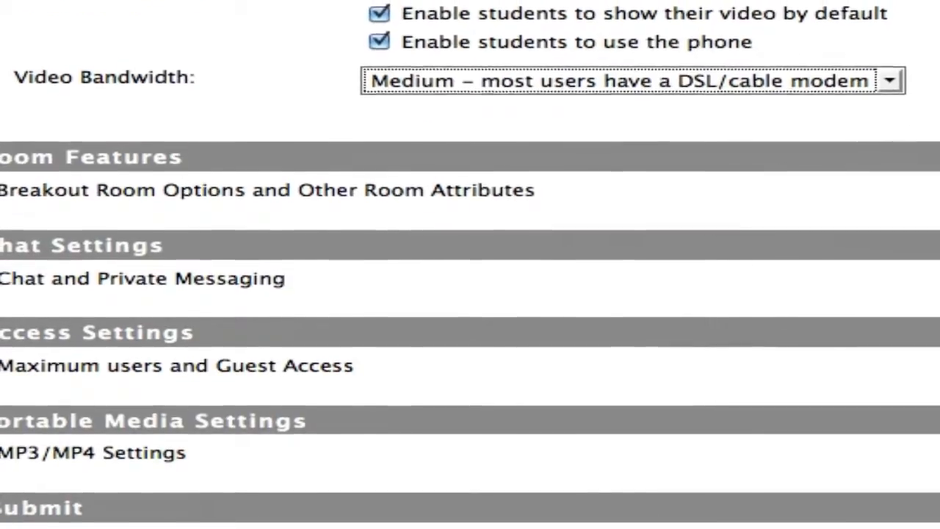
pyautogui.click(21, 194)
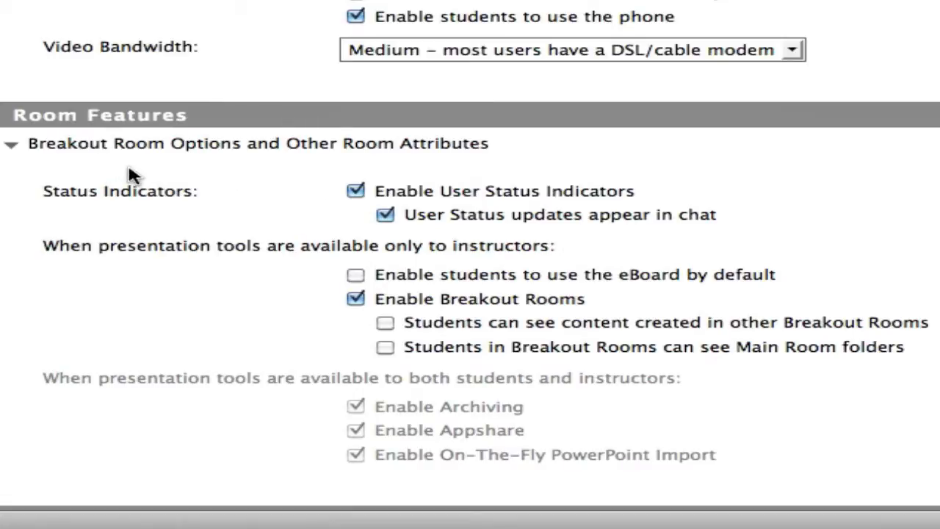
pyautogui.scroll(-1, 393, 155)
pyautogui.scroll(-5, 392, 157)
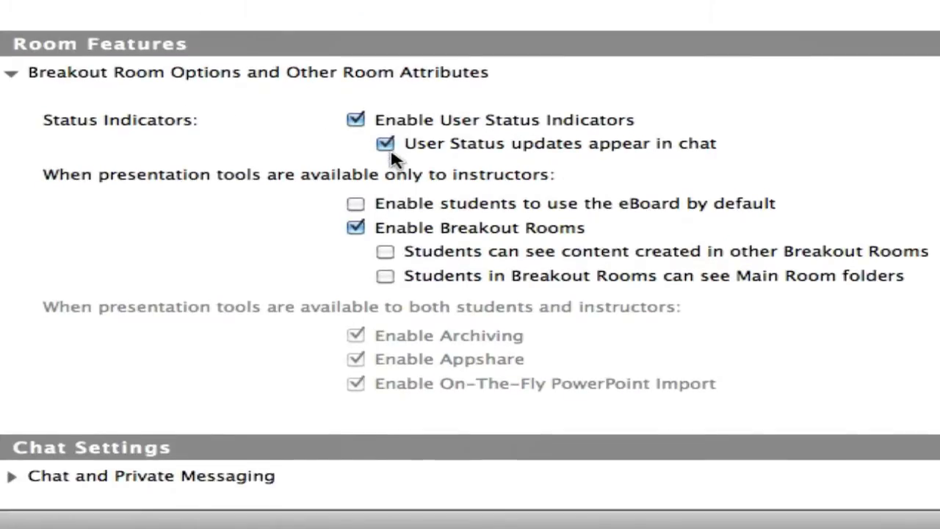
pyautogui.scroll(-3, 374, 157)
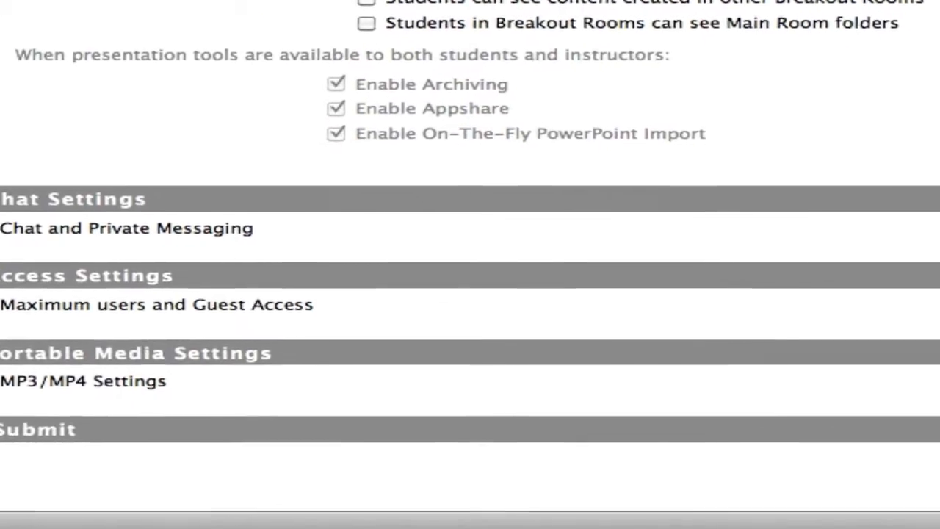
pyautogui.click(1, 229)
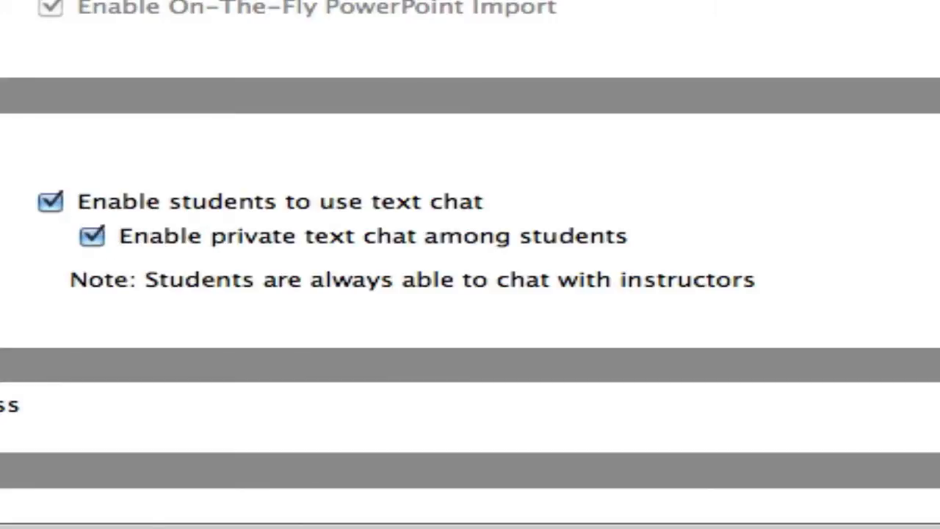
# - Expand the Maximum users and Guest Access settings and enable guest access for the room
pyautogui.scroll(-5, 469, 264)
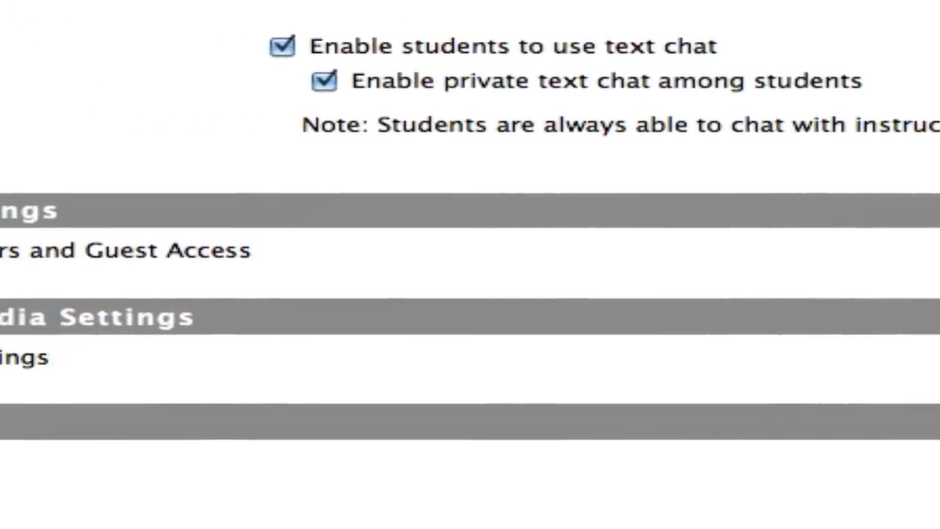
pyautogui.click(933, 209)
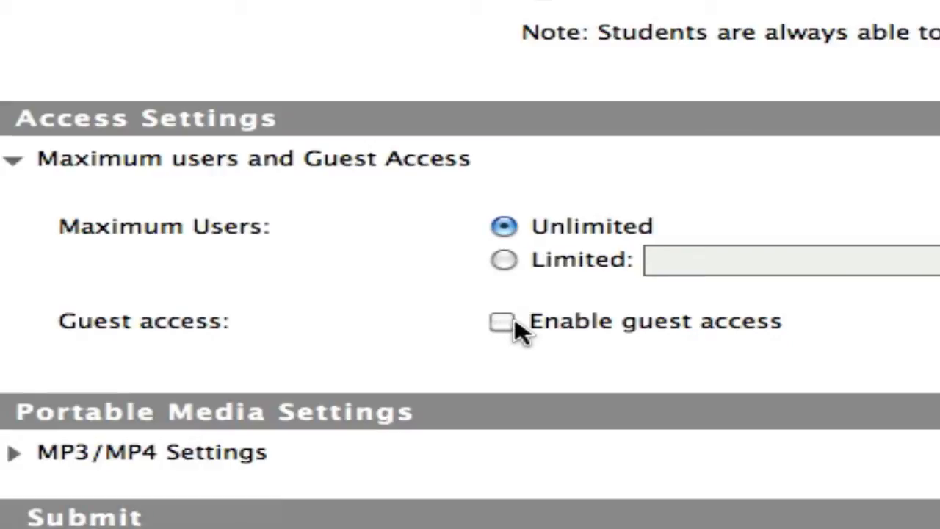
pyautogui.click(501, 320)
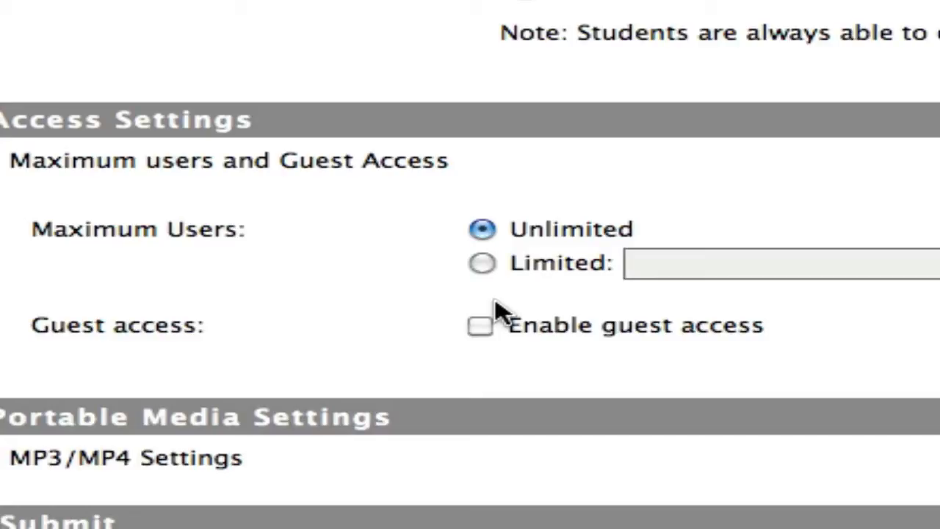
pyautogui.scroll(-1, 636, 266)
pyautogui.click(476, 275)
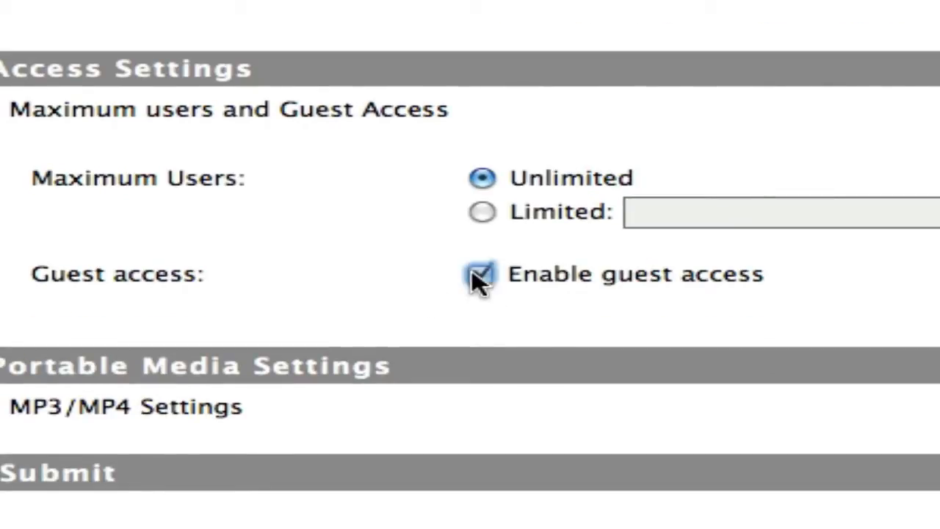
# - Expand the MP3/MP4 settings and review the archive download, MP4 content and encoding quality options
pyautogui.scroll(-1, 526, 326)
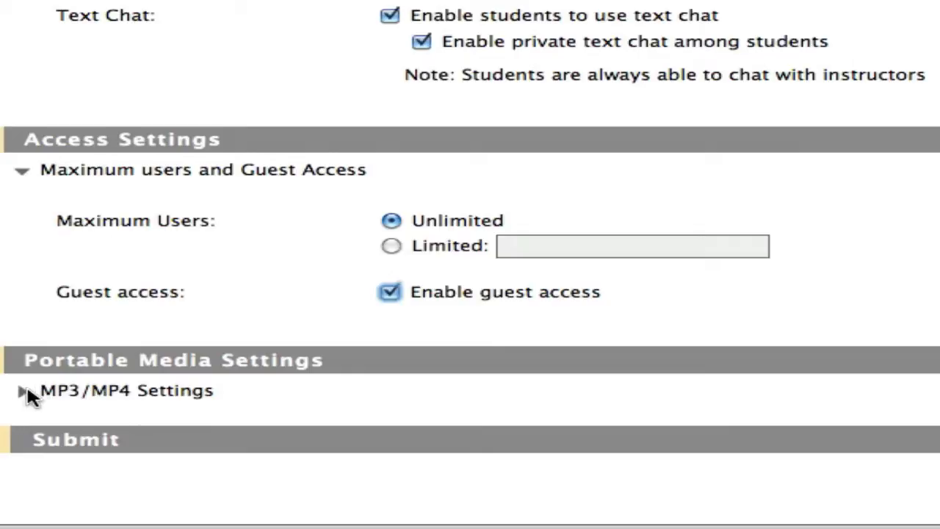
pyautogui.click(23, 390)
pyautogui.scroll(-2, 184, 396)
pyautogui.scroll(-6, 628, 374)
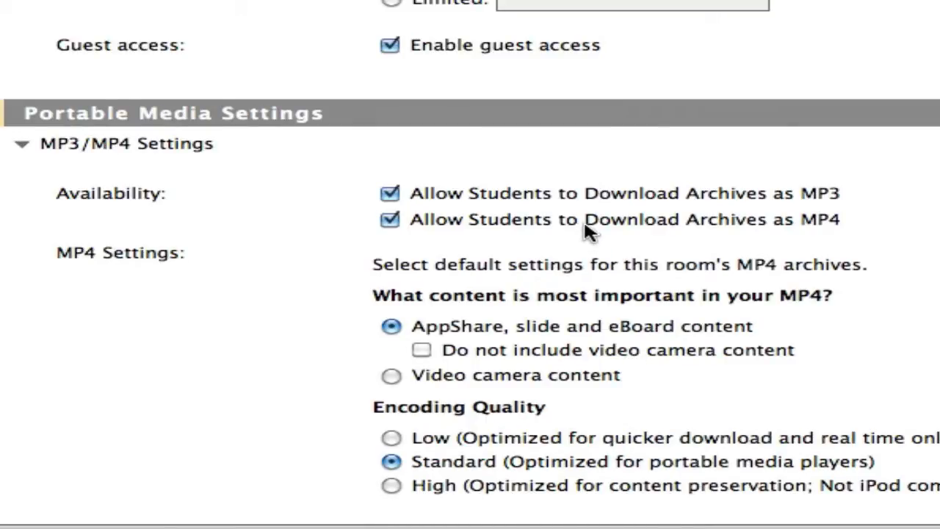
pyautogui.scroll(-3, 580, 209)
pyautogui.scroll(-1, 571, 200)
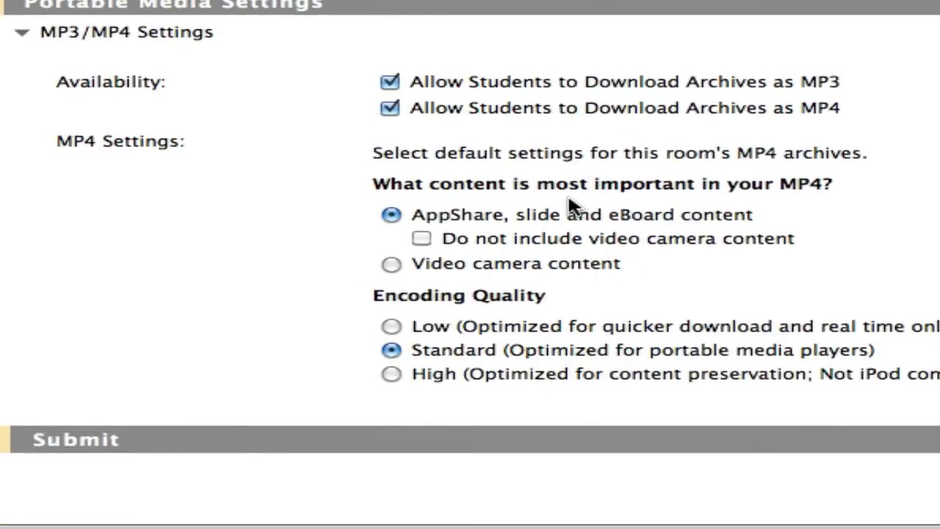
# - Review the room form's title, type, media and room feature settings from the beginning
pyautogui.scroll(6, 566, 201)
pyautogui.scroll(-6, 563, 210)
pyautogui.scroll(20, 566, 217)
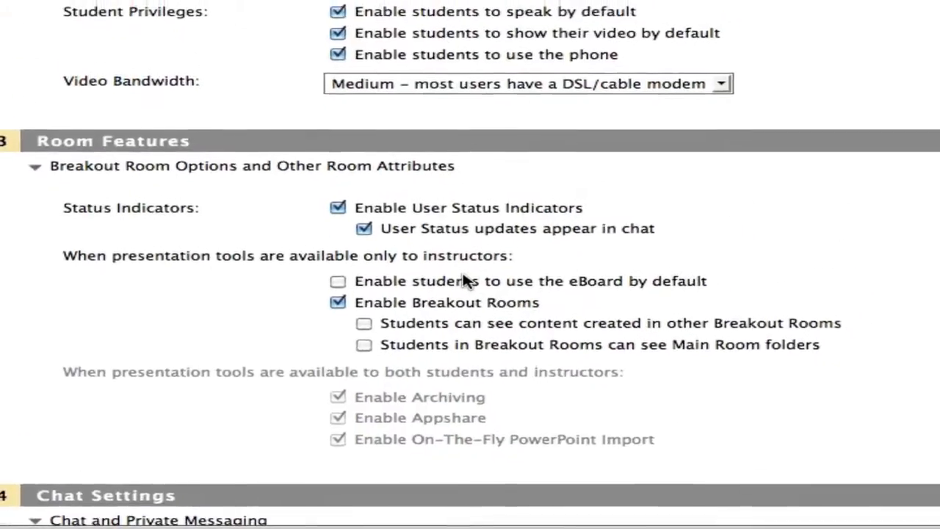
pyautogui.scroll(5, 503, 257)
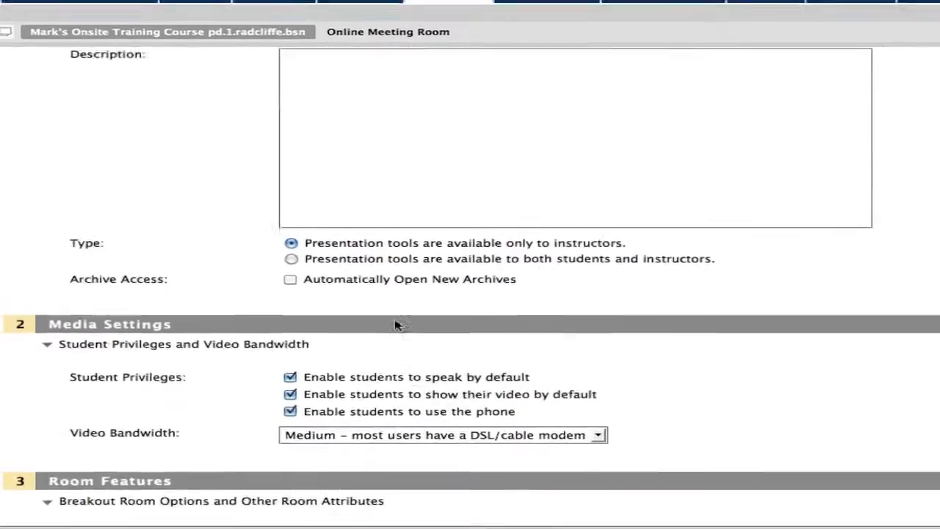
pyautogui.scroll(2, 395, 325)
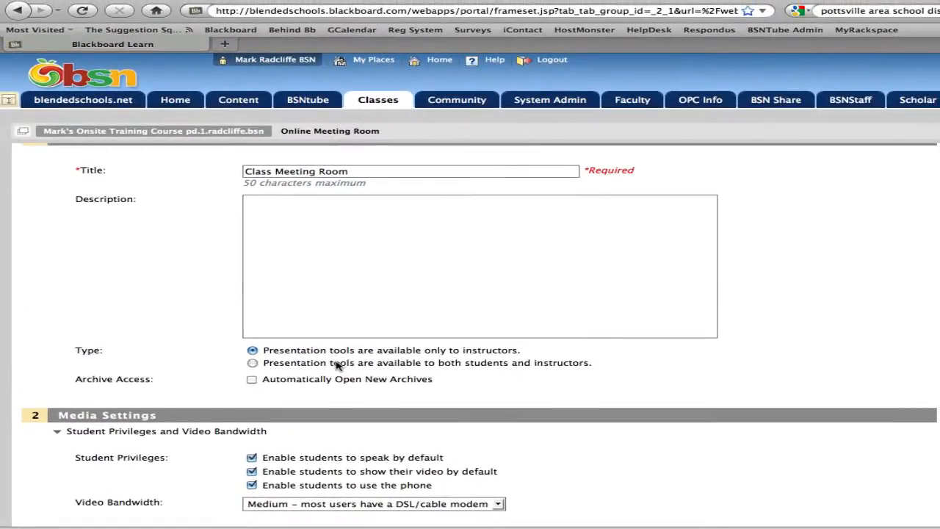
pyautogui.scroll(-3, 337, 365)
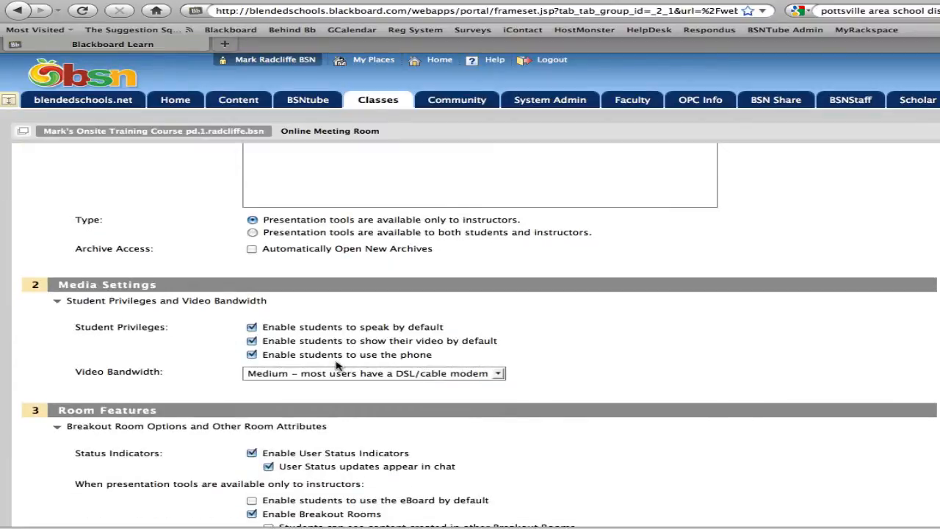
pyautogui.scroll(-5, 337, 366)
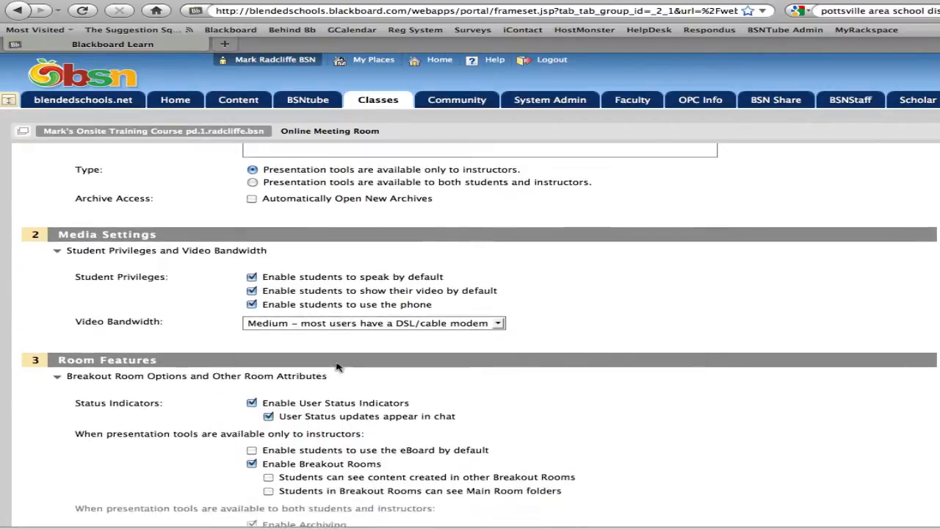
# - Check the remaining room feature, chat, access and portable media settings and submit the form to create the room
pyautogui.scroll(-3, 338, 368)
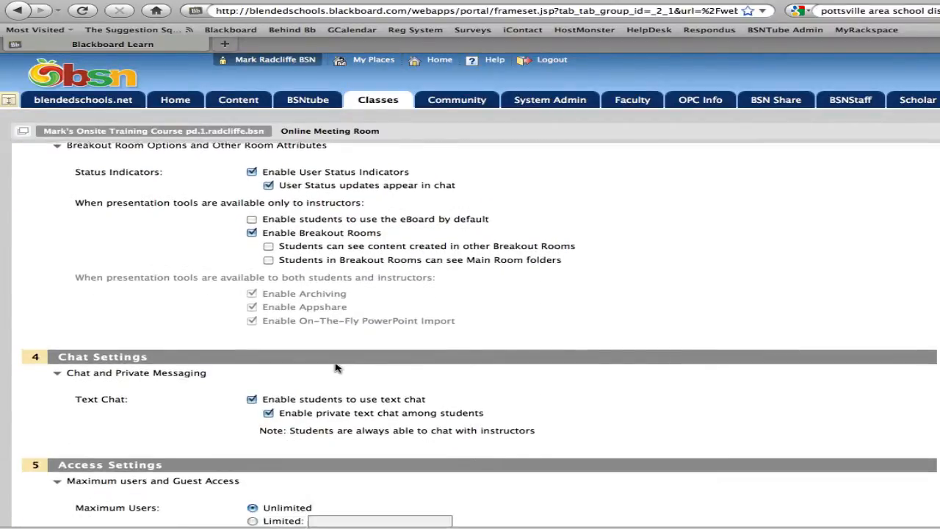
pyautogui.scroll(-5, 470, 371)
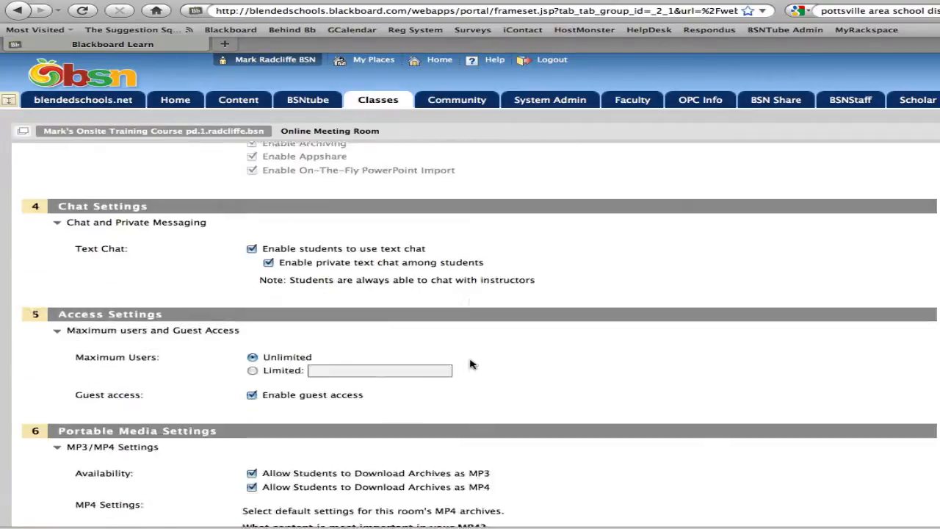
pyautogui.scroll(-1, 830, 493)
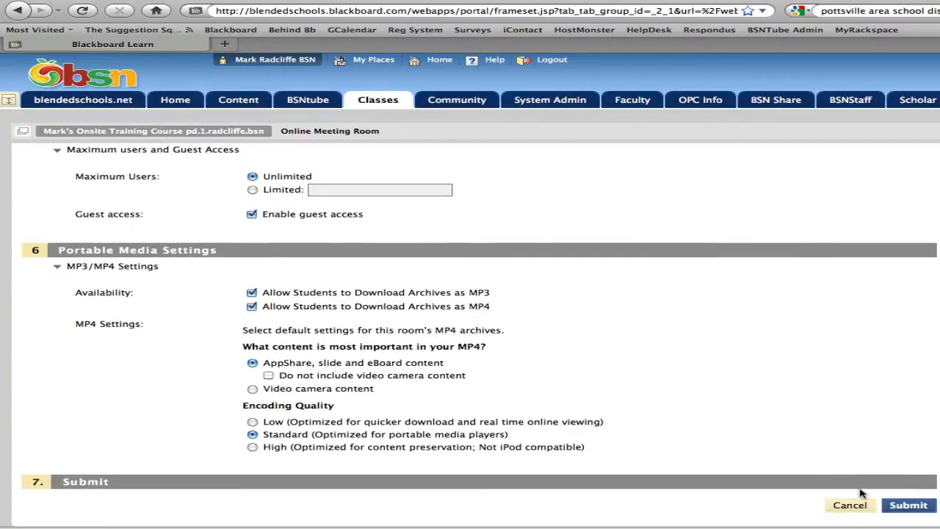
pyautogui.click(909, 506)
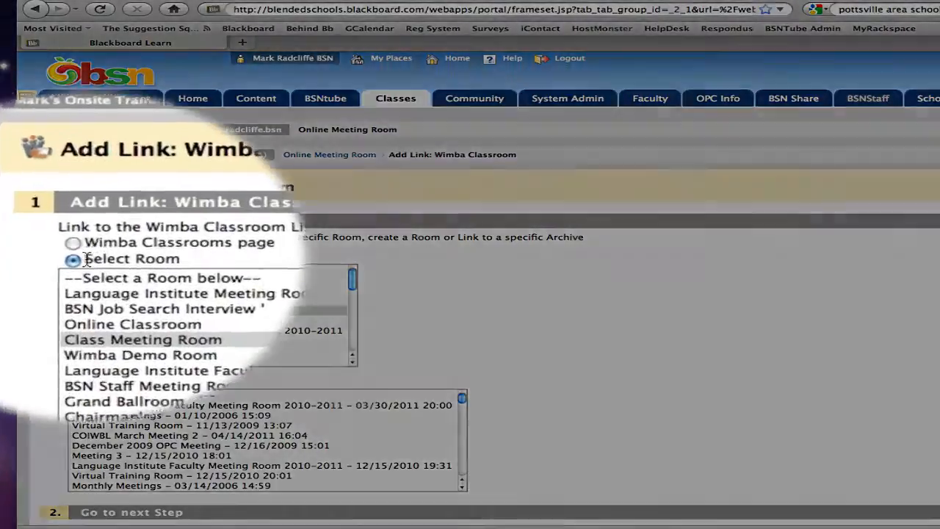
# - Add a link to the Class Meeting Room in the Online Meeting Room content area, keeping the default link name and options
pyautogui.moveTo(86, 259); pyautogui.dragTo(146, 259)
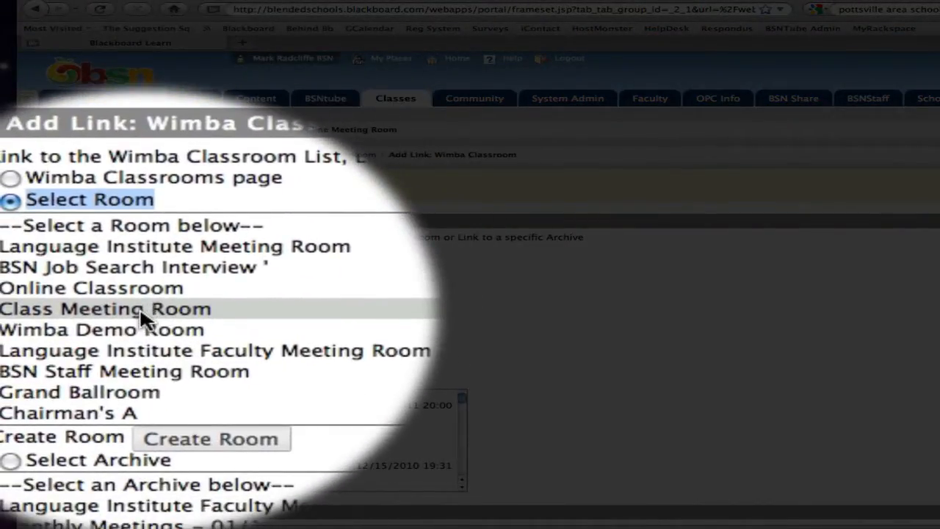
pyautogui.click(140, 312)
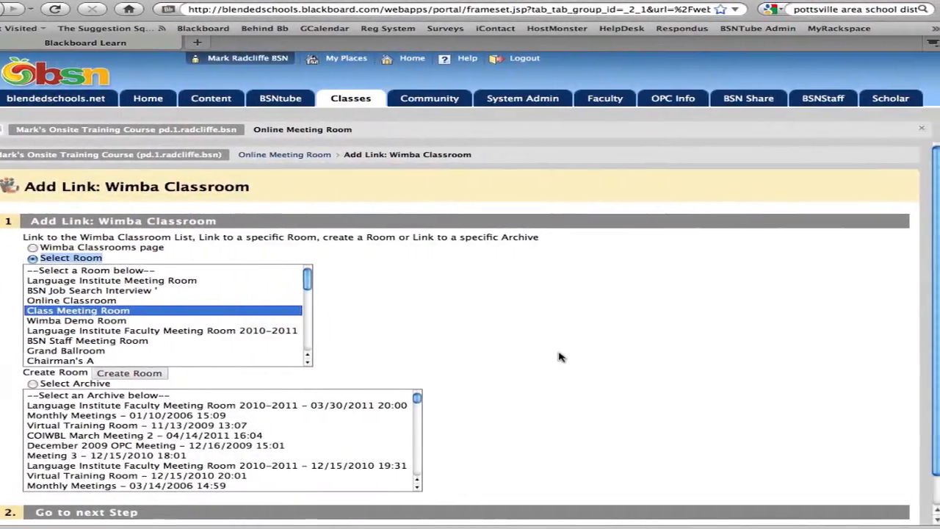
pyautogui.scroll(-3, 547, 352)
pyautogui.click(870, 504)
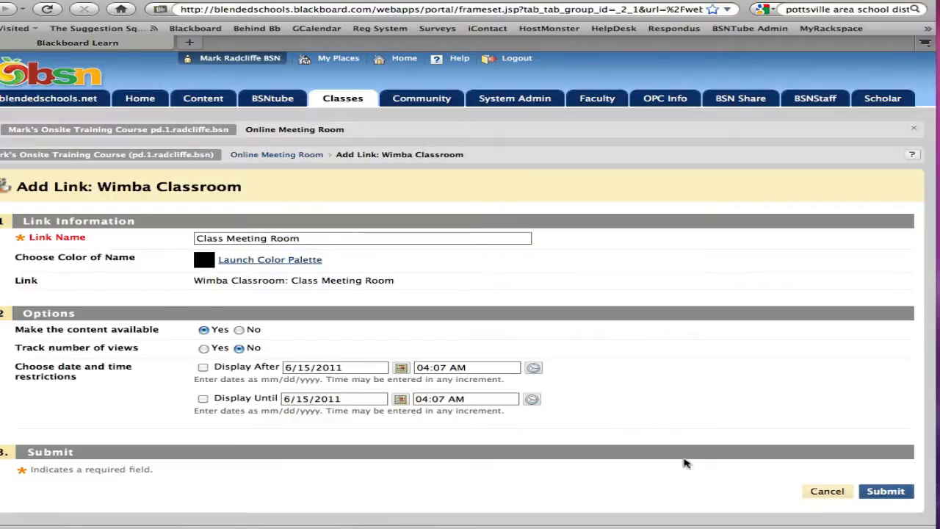
pyautogui.click(907, 492)
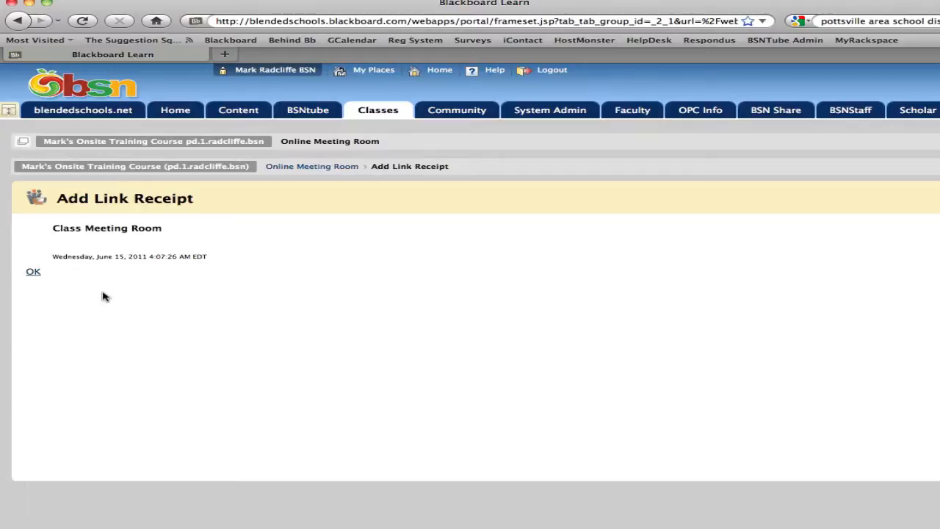
pyautogui.click(34, 275)
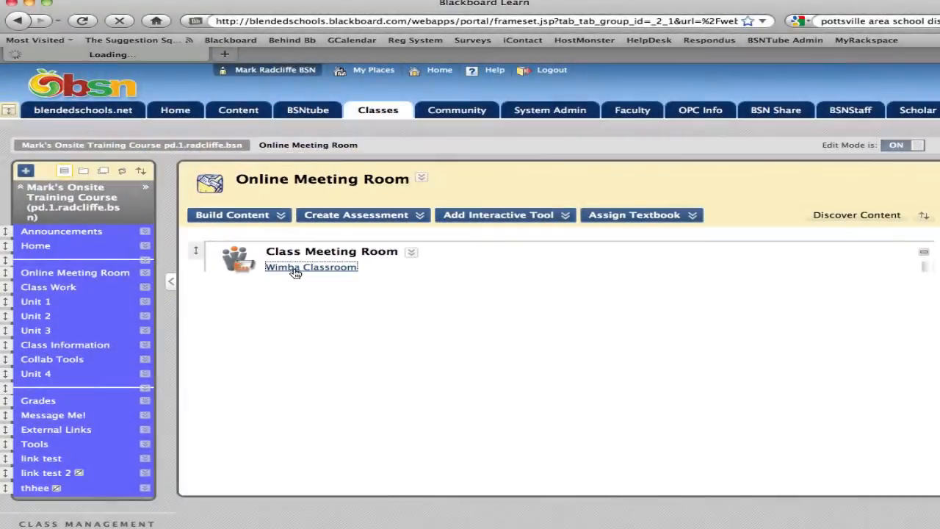
# - Open the Class Meeting Room's Wimba Classroom page and copy the full guest access link
pyautogui.click(294, 270)
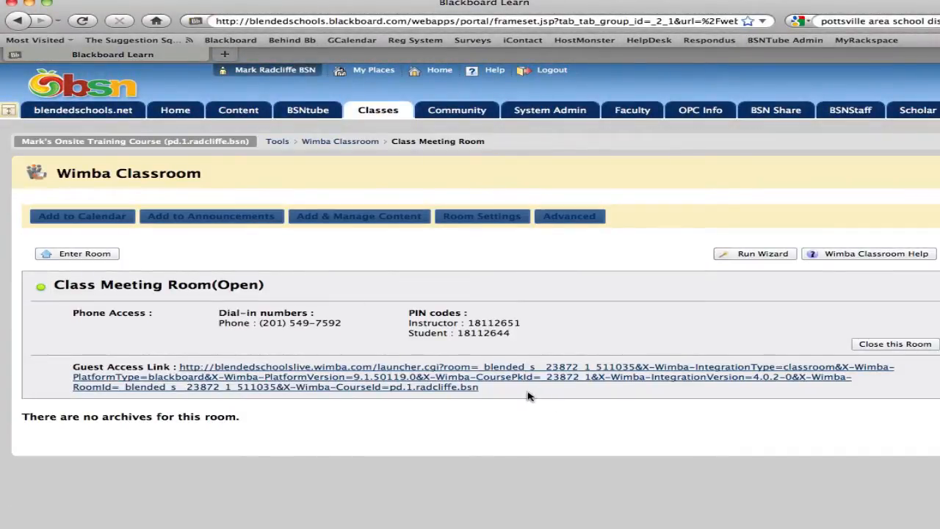
pyautogui.moveTo(527, 396); pyautogui.dragTo(185, 372)
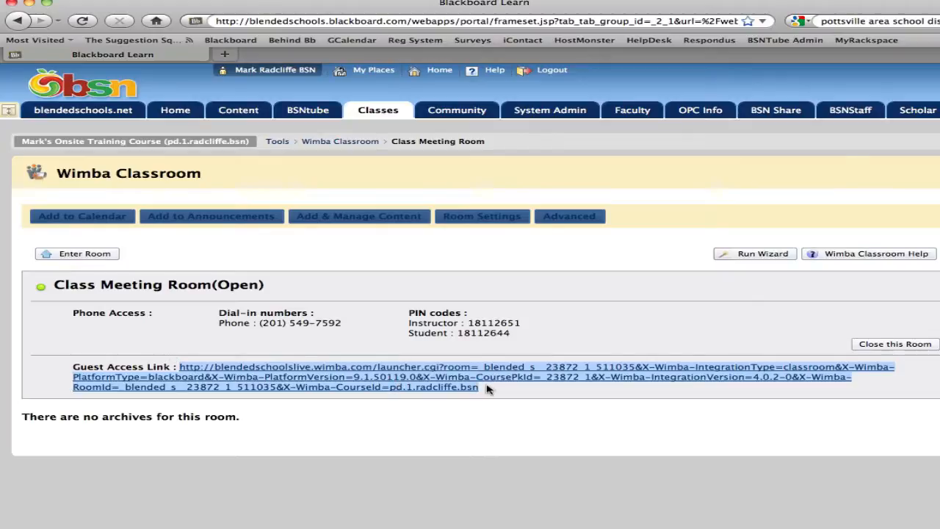
pyautogui.moveTo(490, 390); pyautogui.dragTo(175, 370)
pyautogui.rightClick(181, 373)
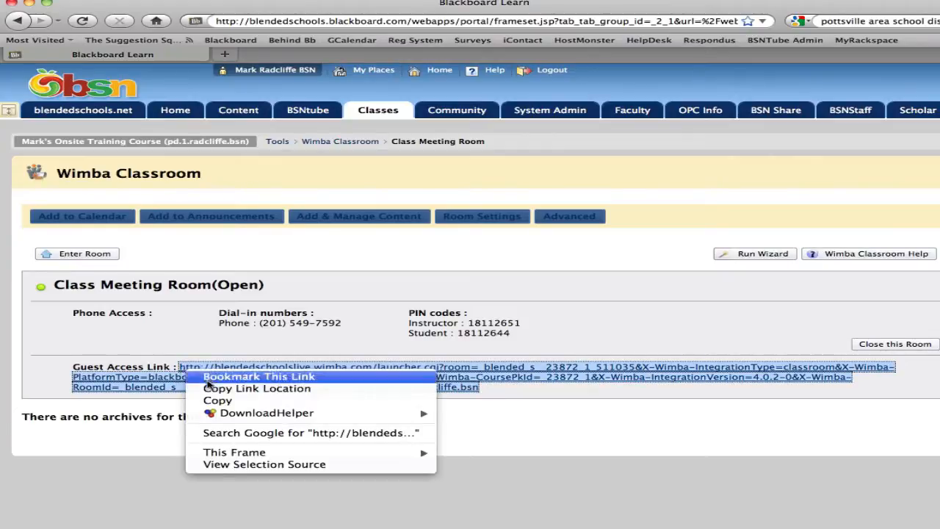
pyautogui.click(219, 406)
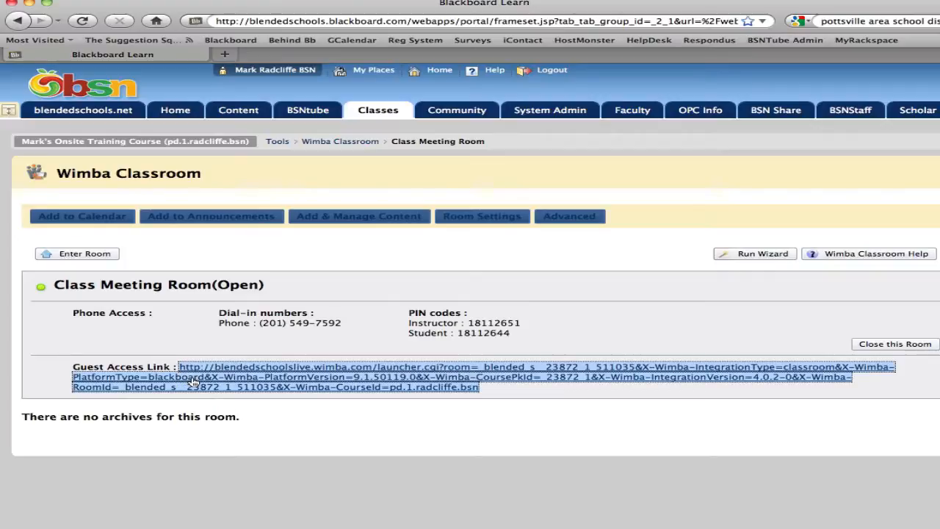
pyautogui.click(524, 388)
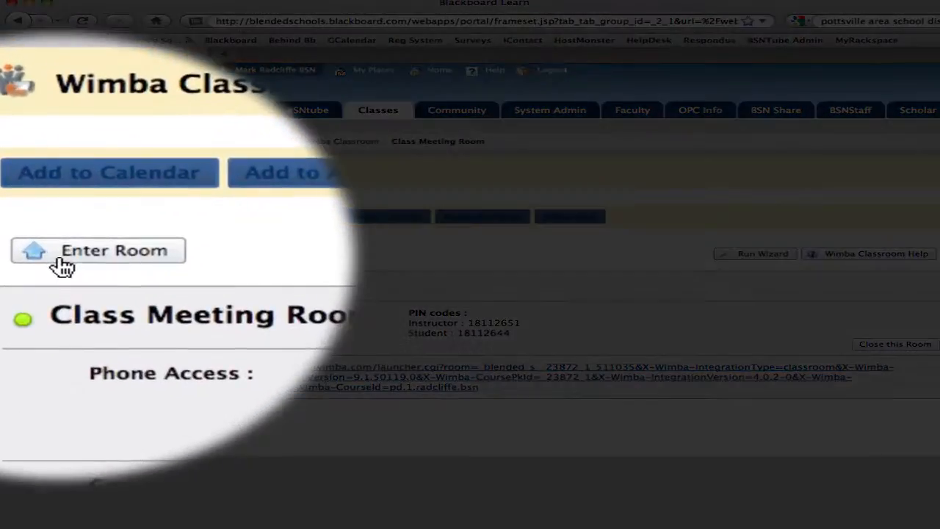
# - Enter the Class Meeting Room from its Wimba Classroom page
pyautogui.click(62, 266)
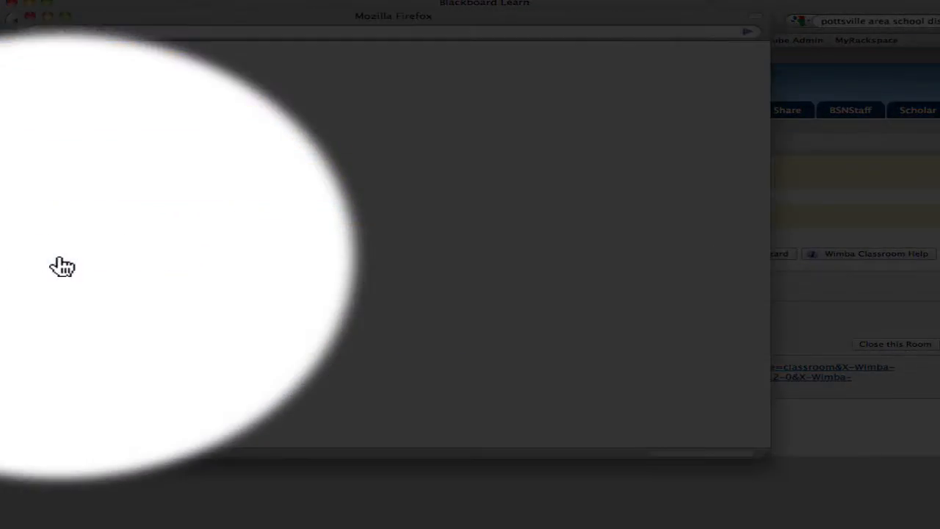